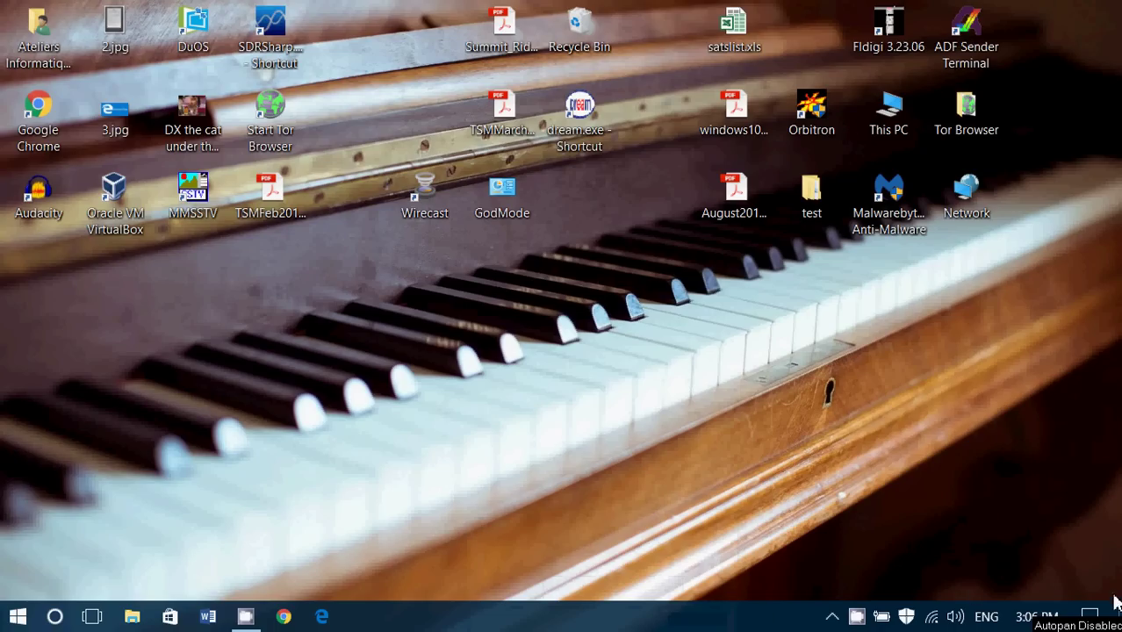
Go from Action Centre's All settings into System and select the Tablet mode page
click(1094, 618)
click(881, 513)
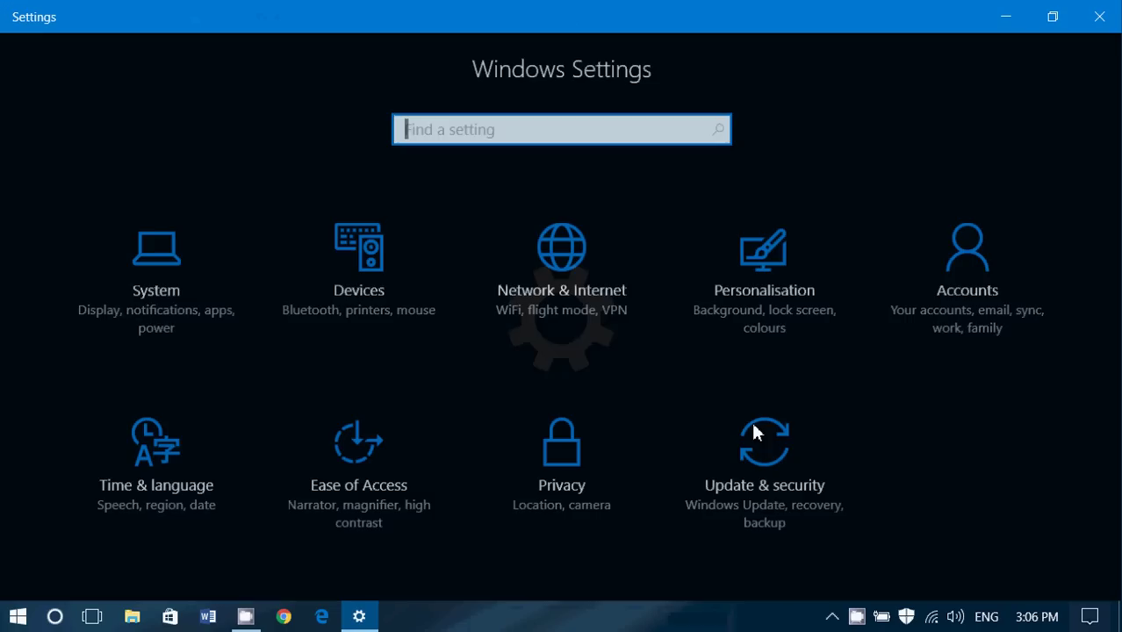
click(153, 291)
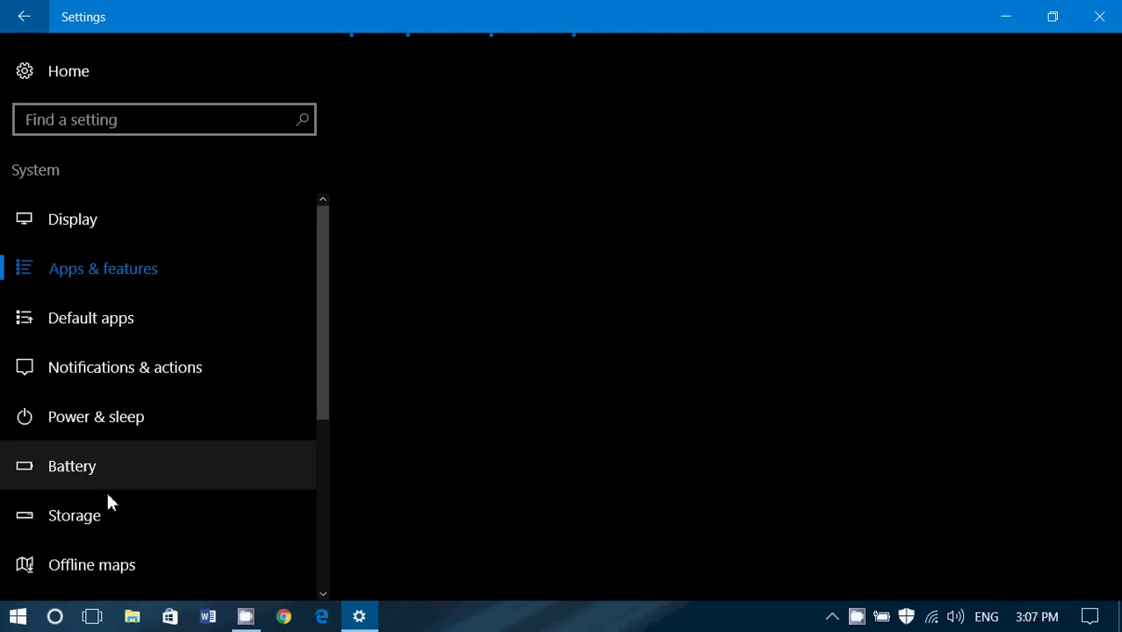
scroll(106, 489, down, 1)
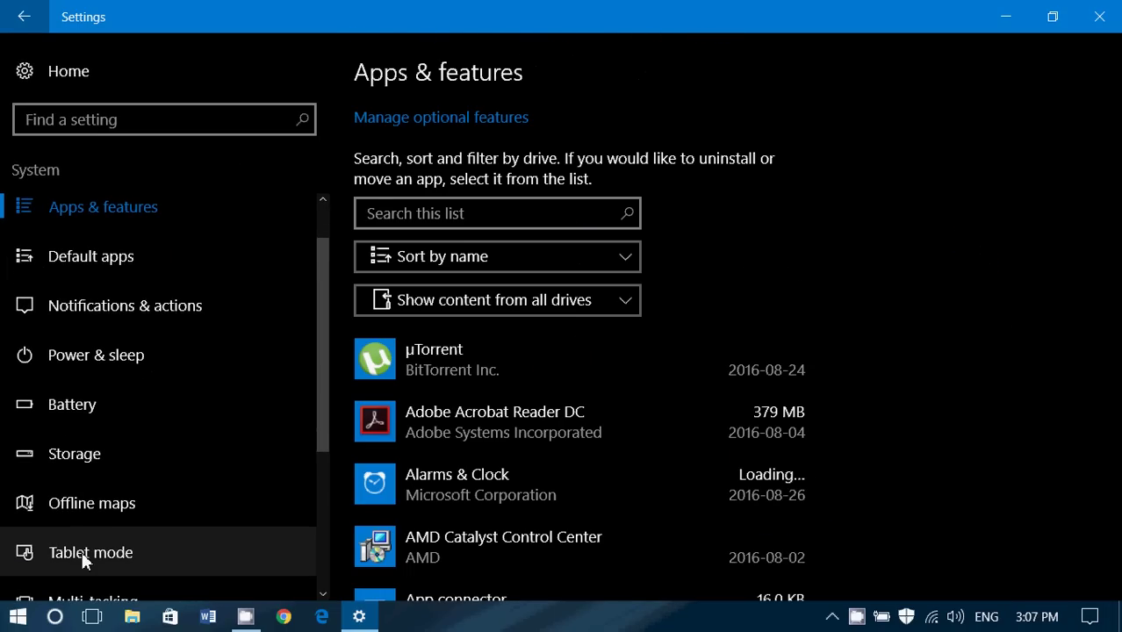
click(151, 554)
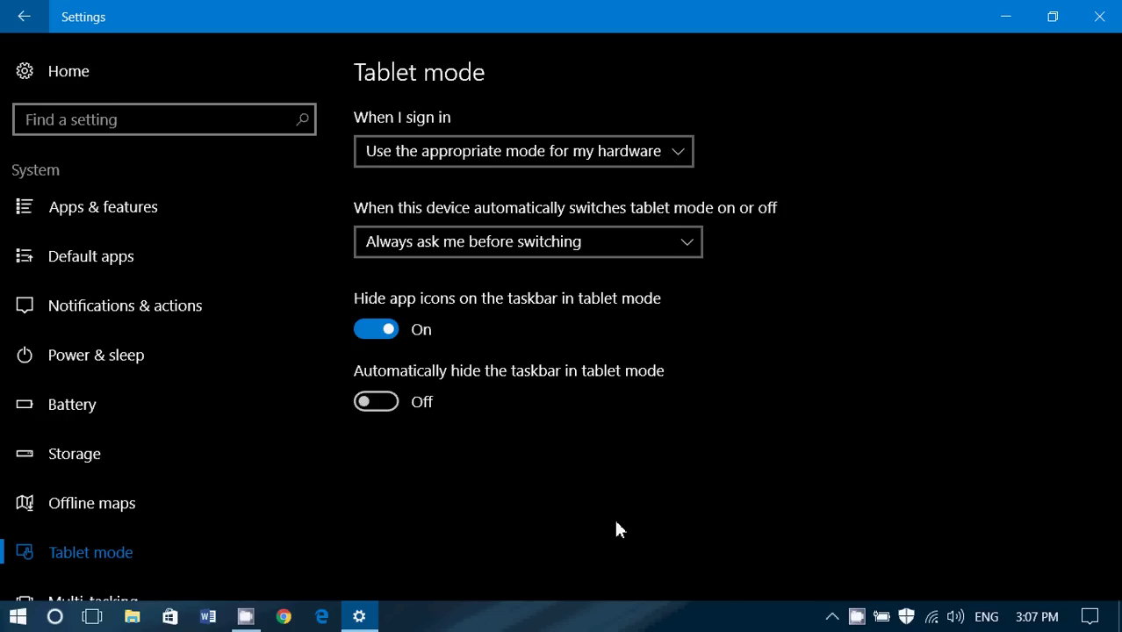
click(1006, 15)
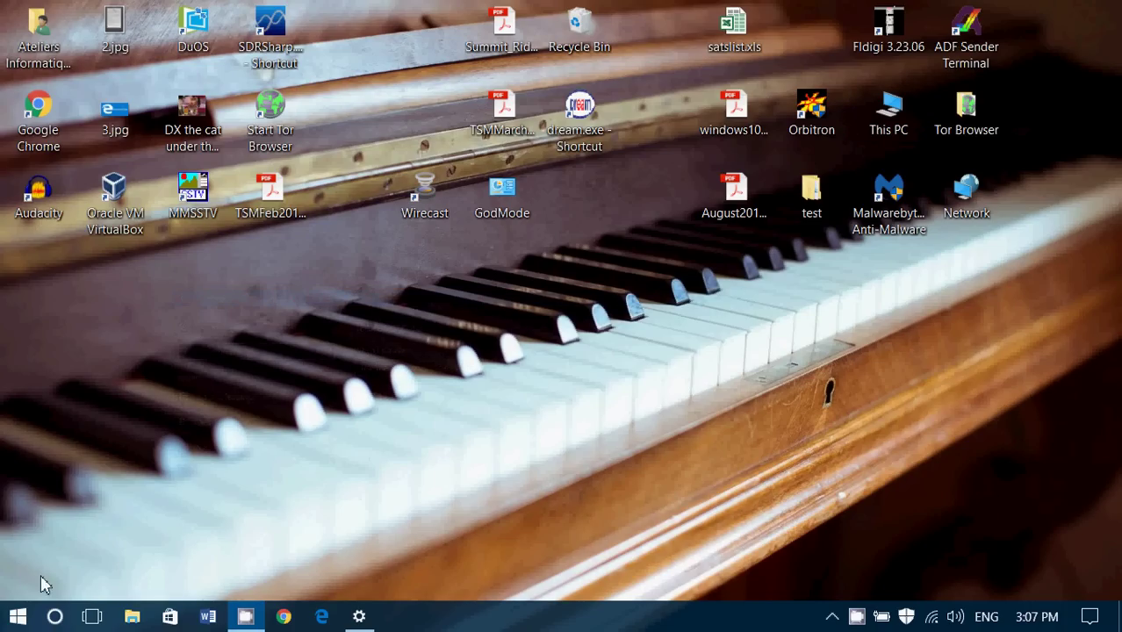
click(23, 614)
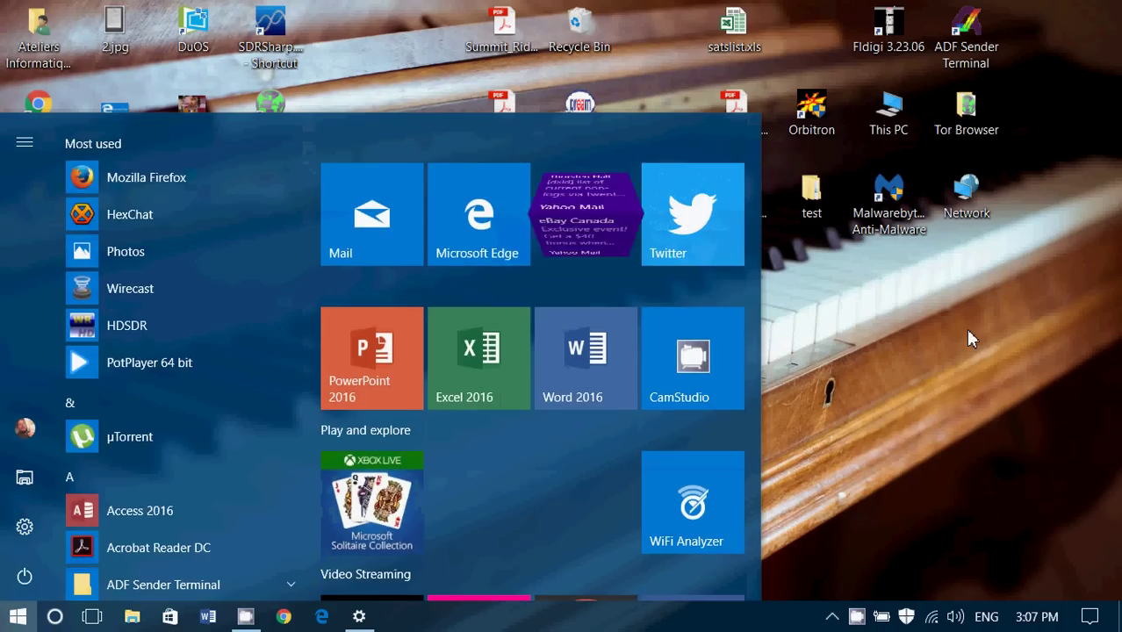
click(970, 338)
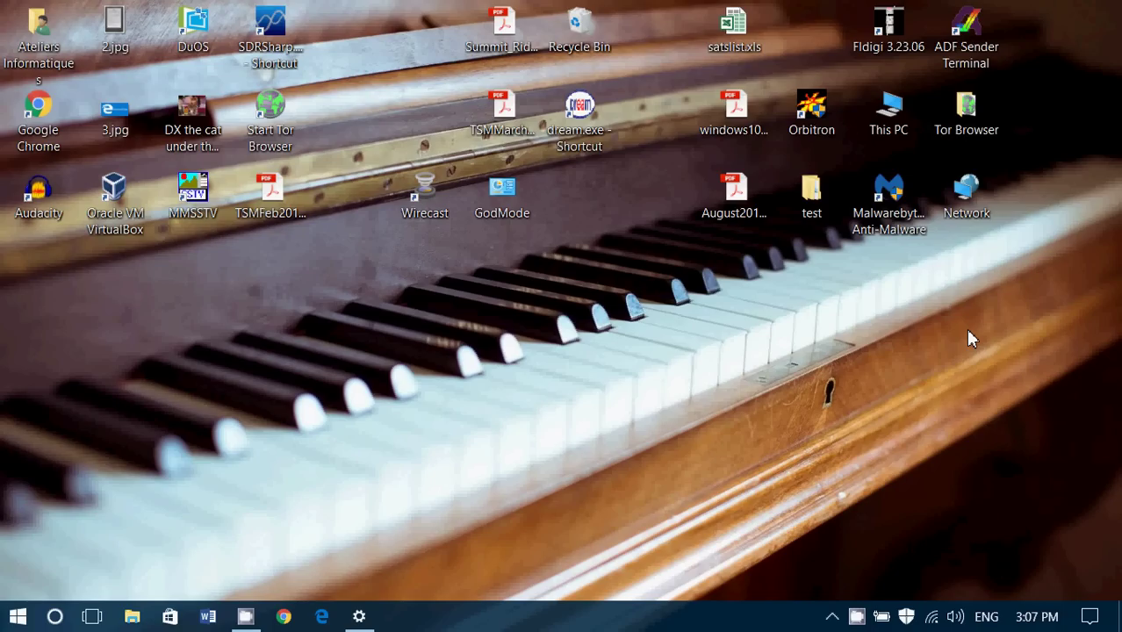
click(1092, 618)
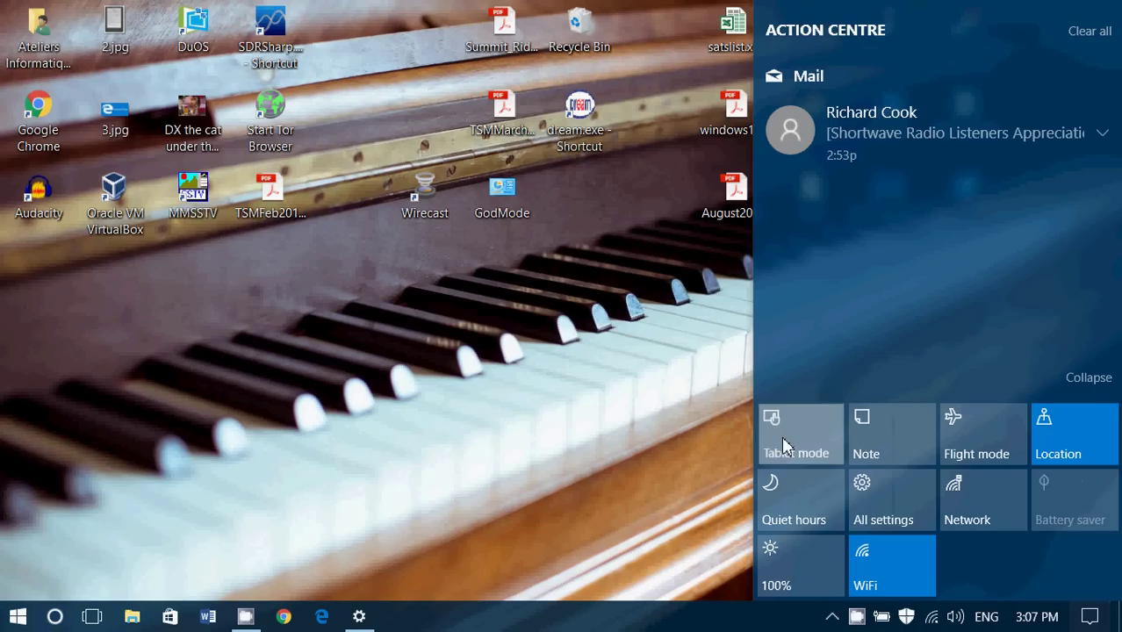
click(782, 436)
click(570, 503)
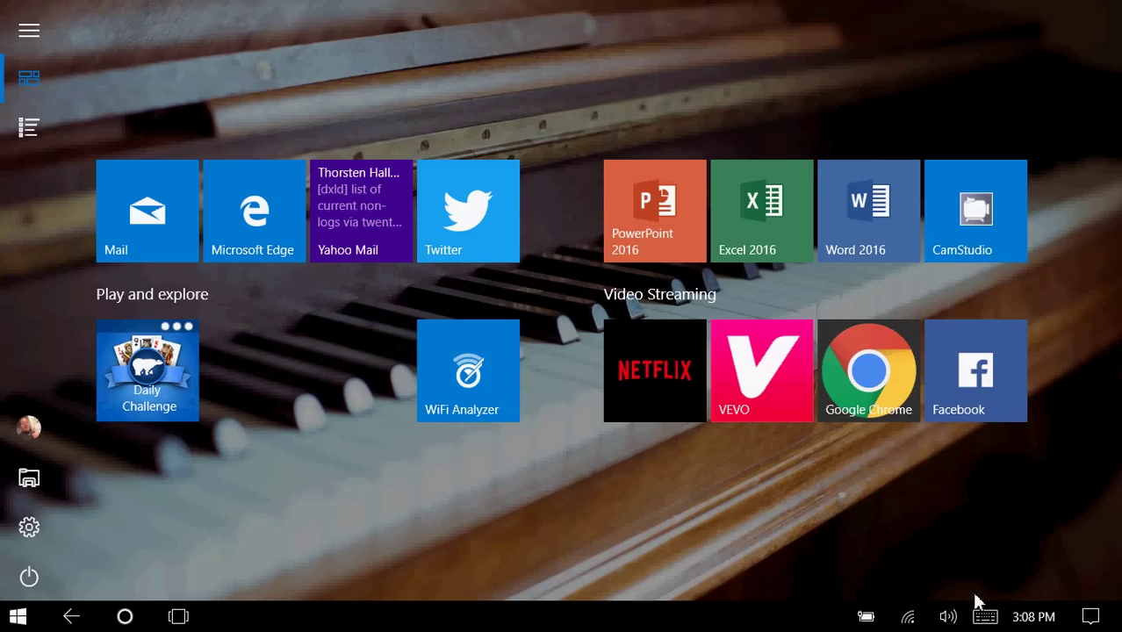
click(1090, 616)
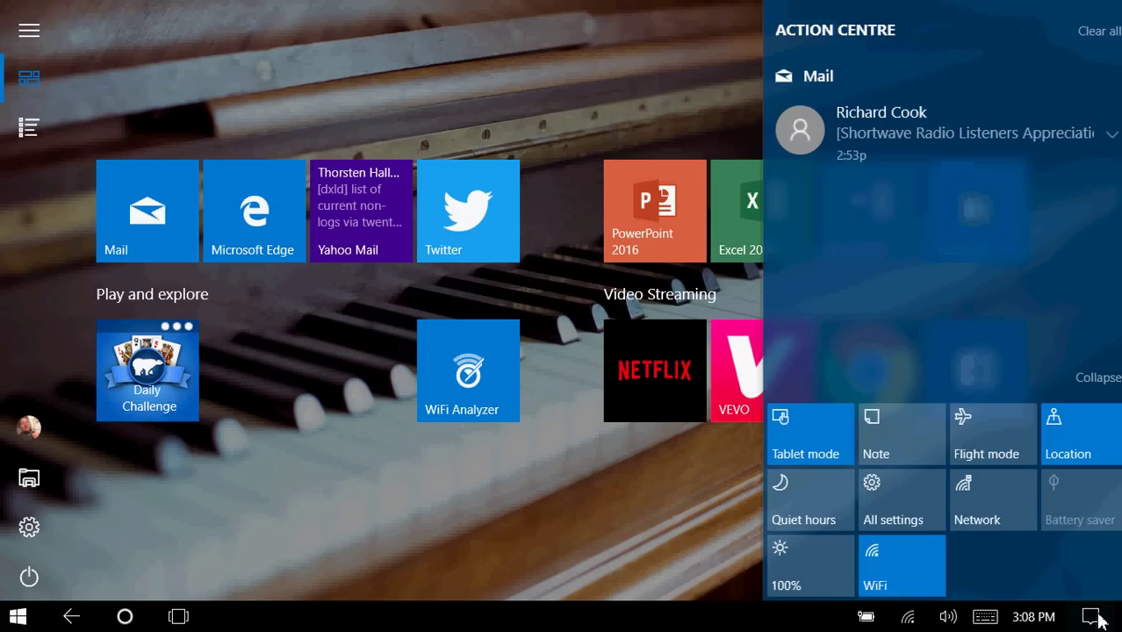
click(794, 437)
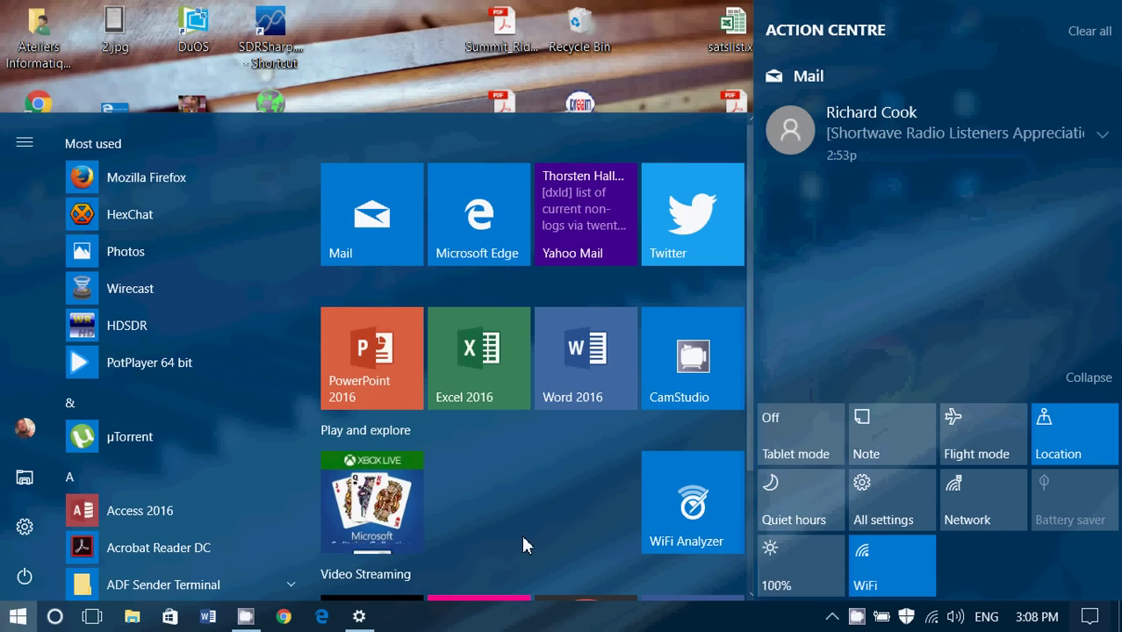
click(379, 79)
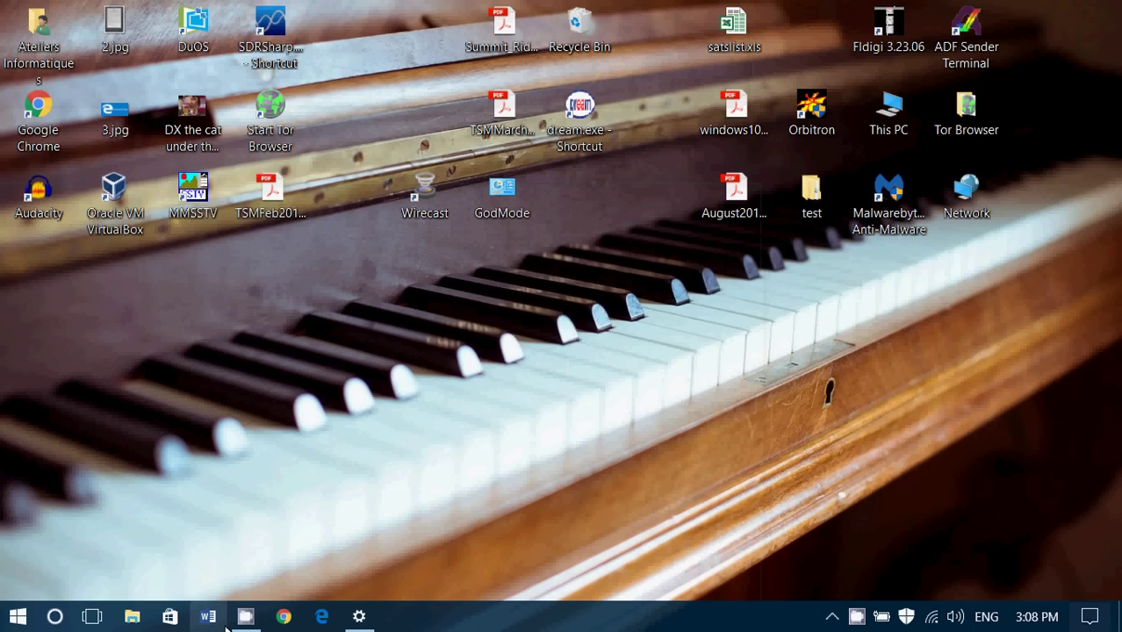
Bring Settings back to the front and expand the 'When I sign in' dropdown
click(367, 618)
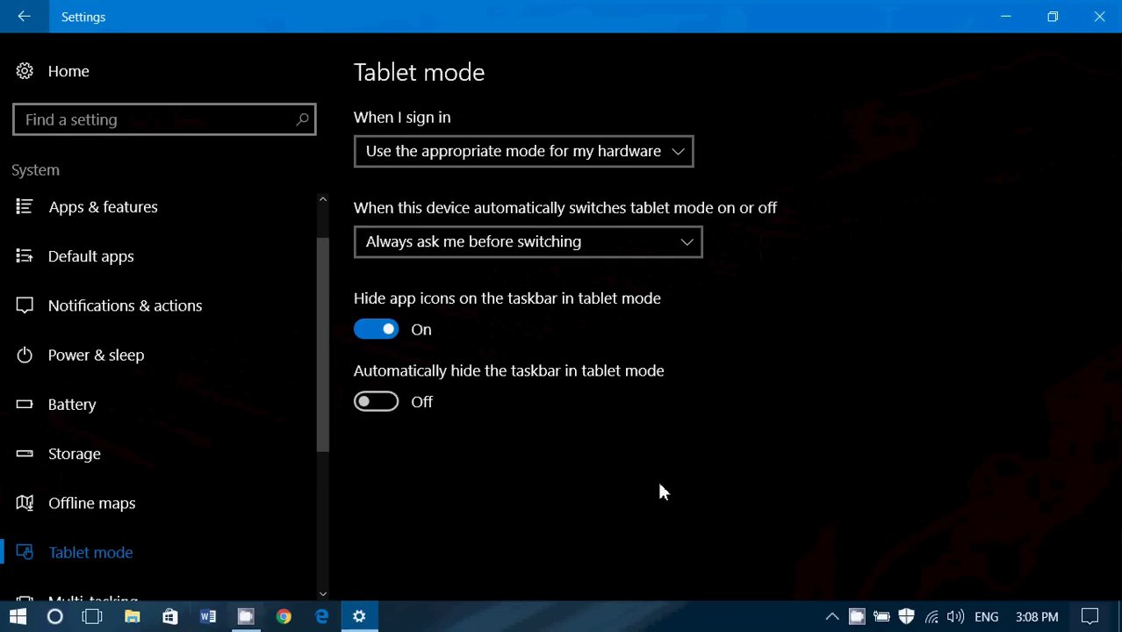
click(584, 153)
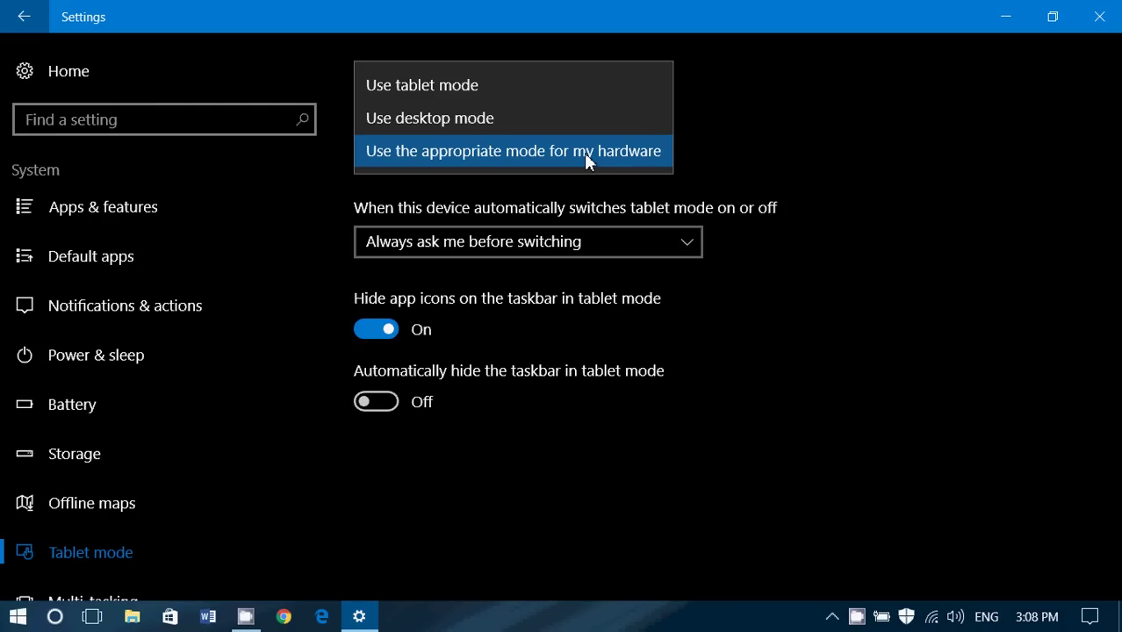
Close the sign-in list unchanged and review the automatic-switching choices, leaving 'Always ask me before switching'
click(832, 141)
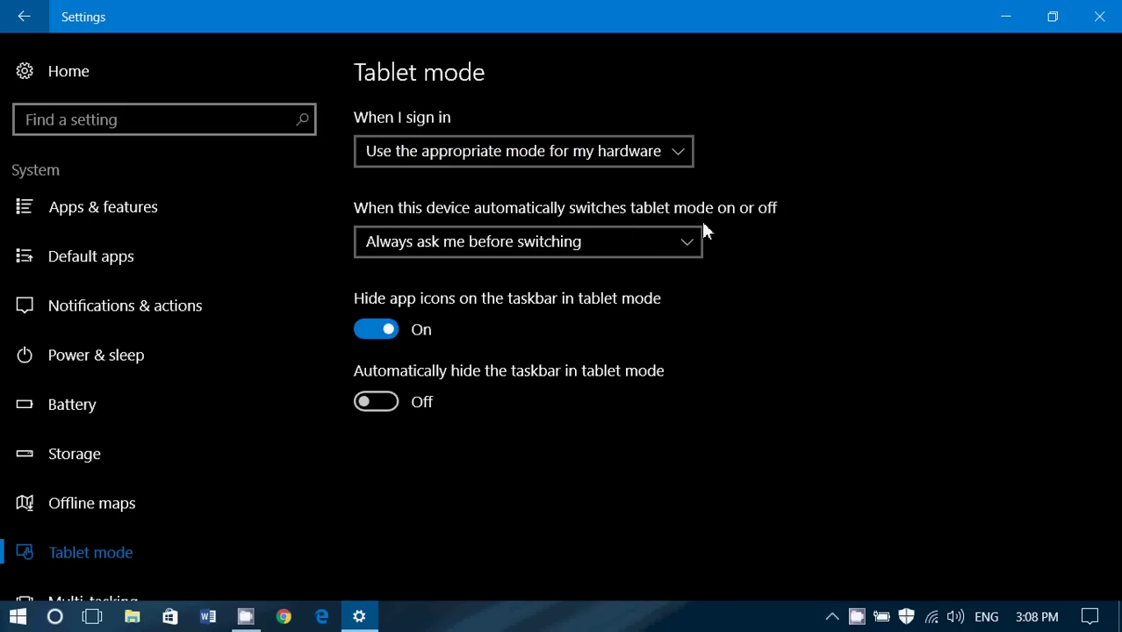
click(584, 252)
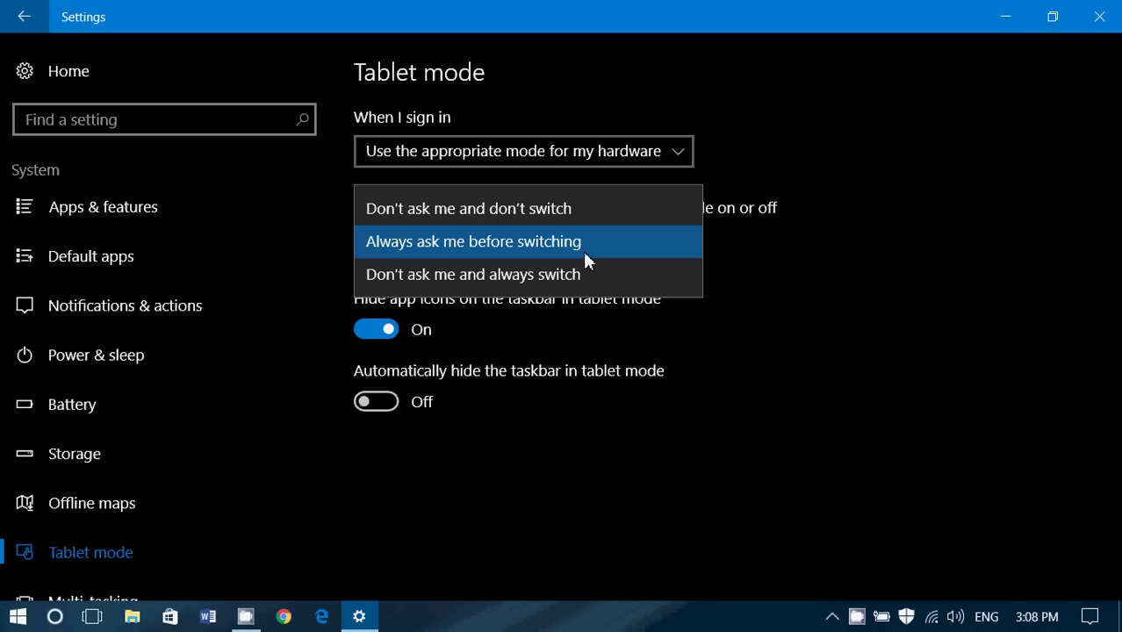
click(837, 257)
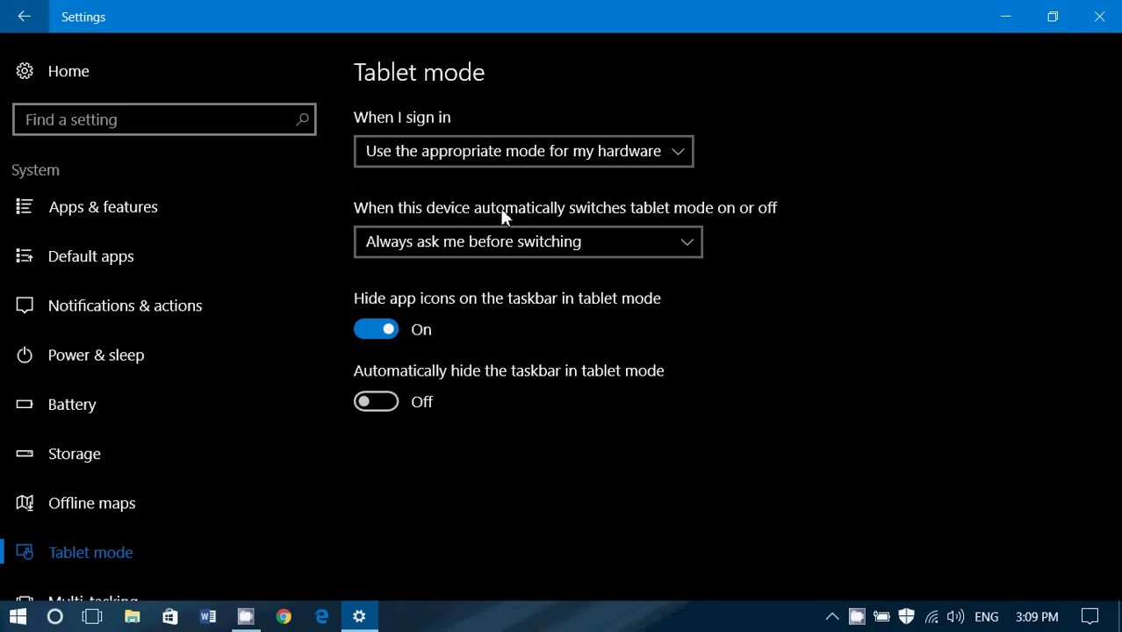
click(612, 241)
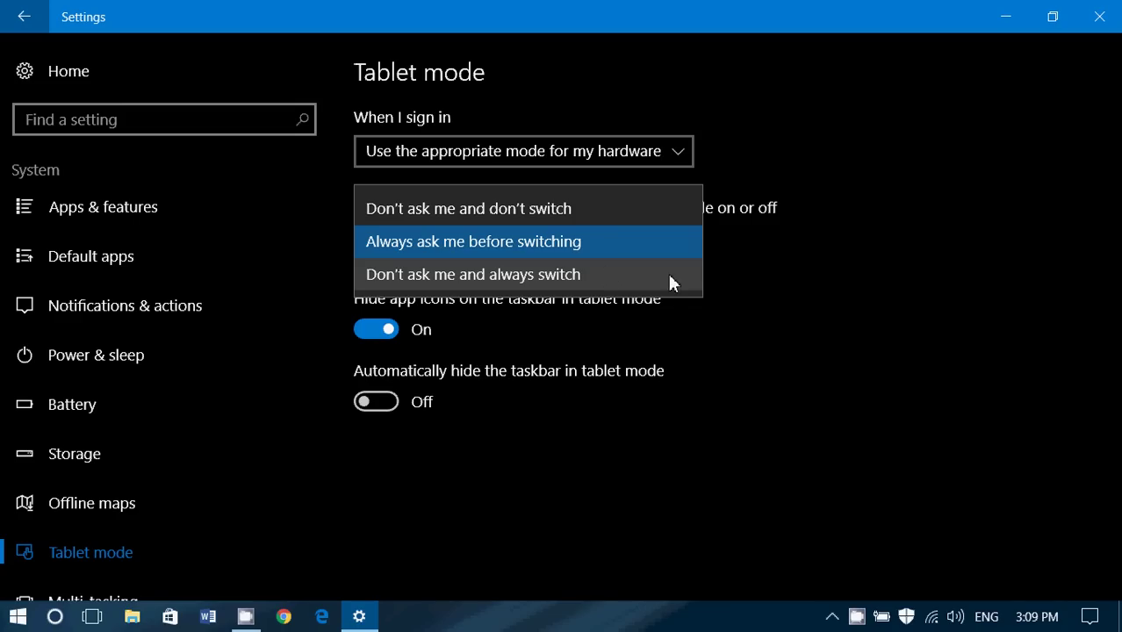
click(785, 361)
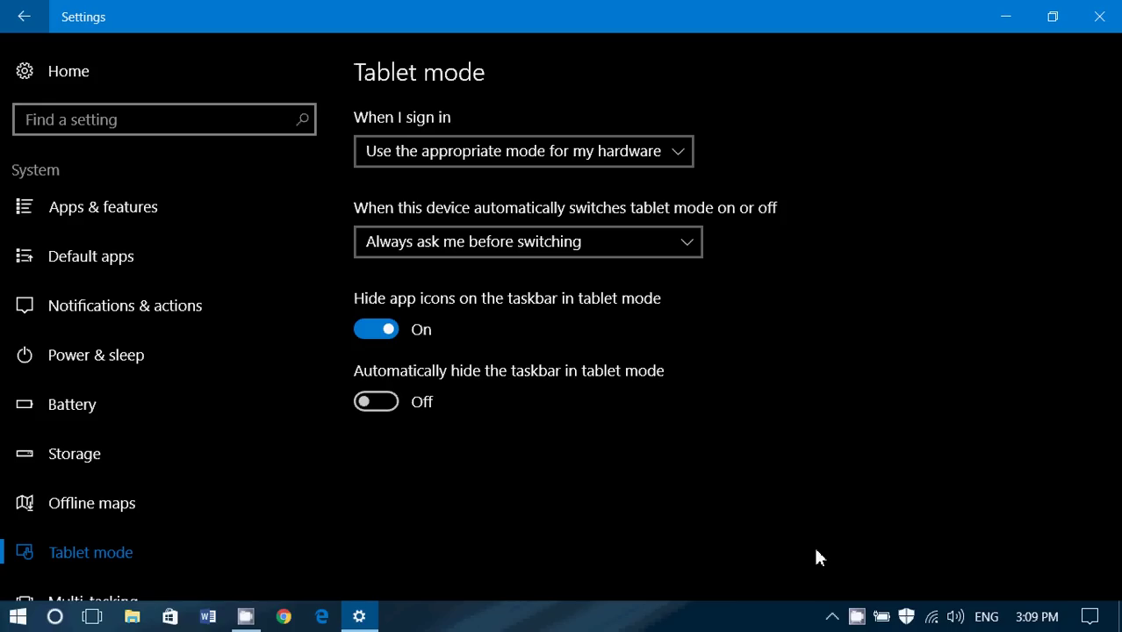
Turn tablet mode on from the Action Centre
click(831, 617)
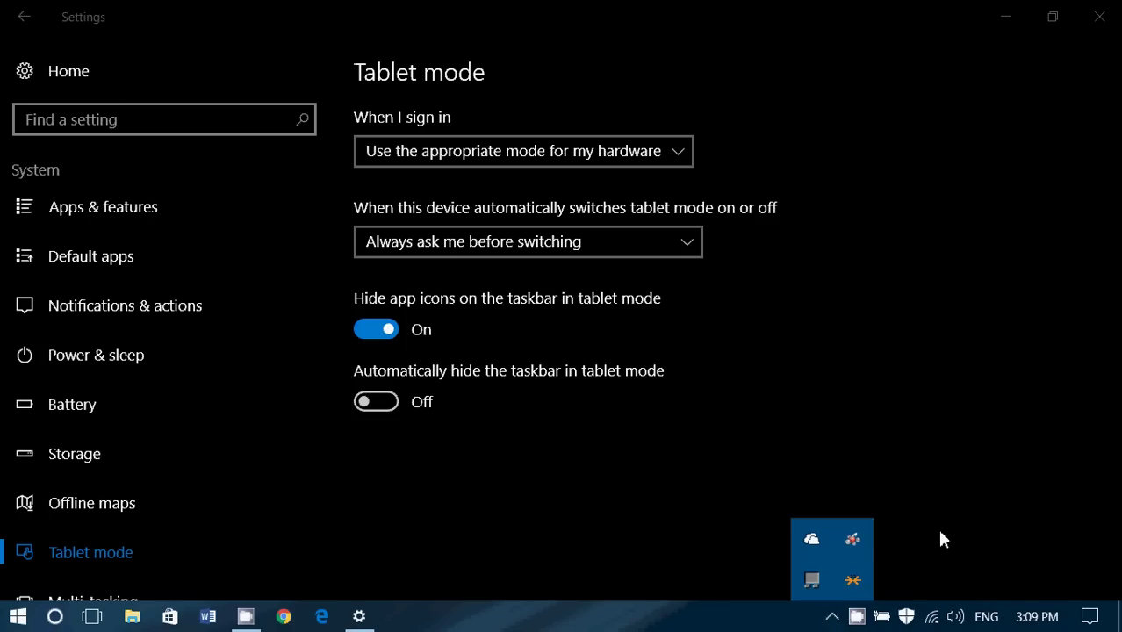
click(1089, 616)
click(806, 448)
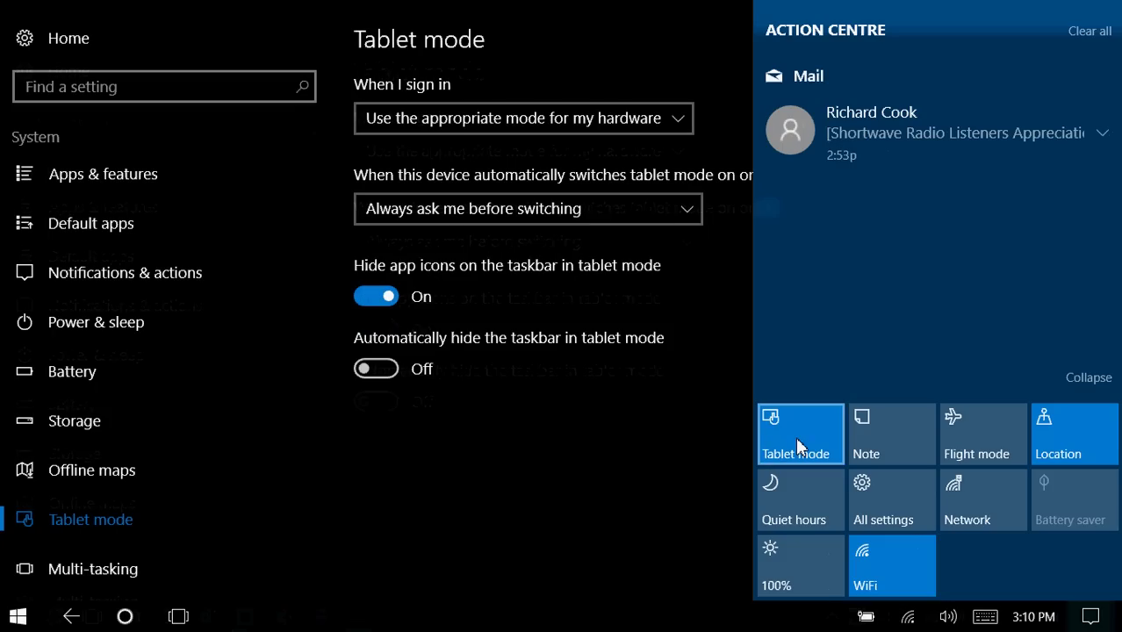
Stop hiding app icons on the taskbar in tablet mode, then show the full-screen Start screen
click(464, 486)
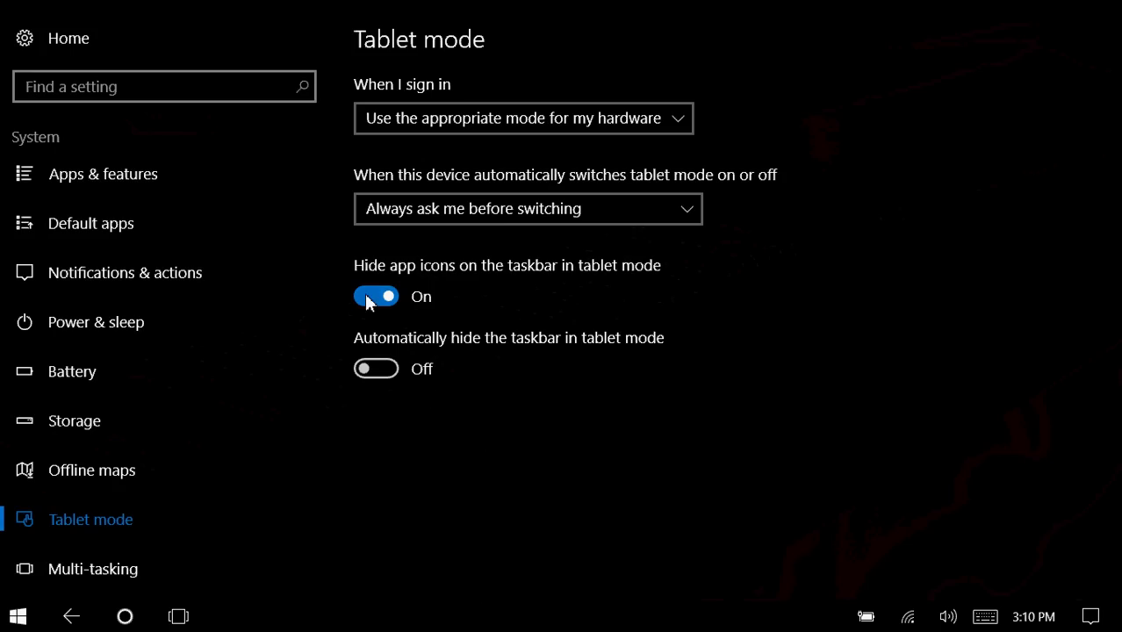
click(369, 298)
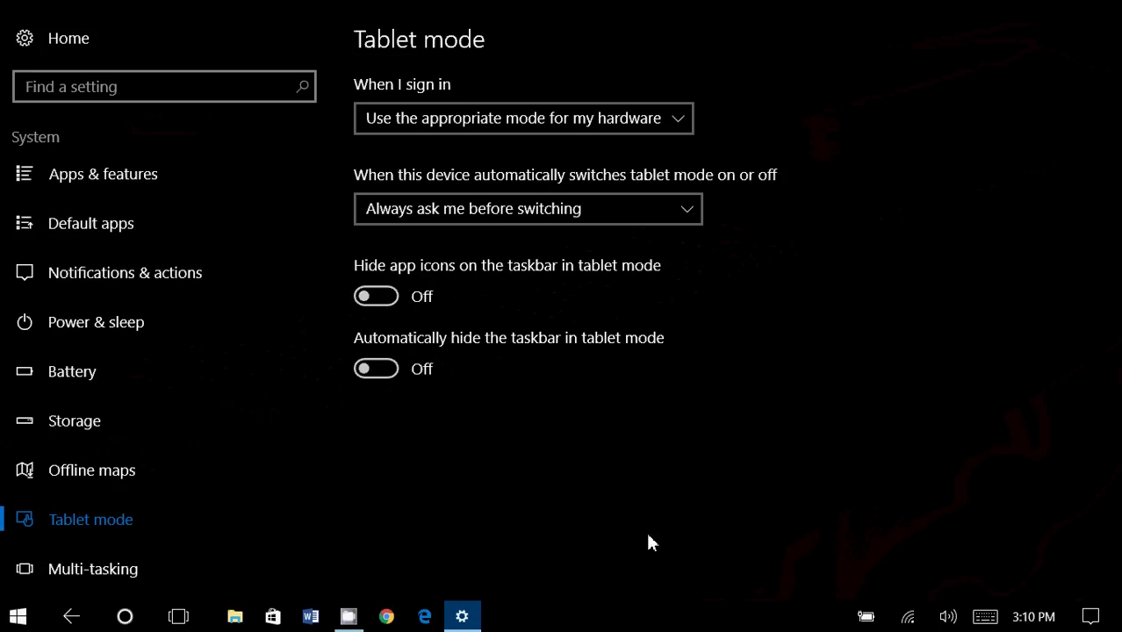
key(super)
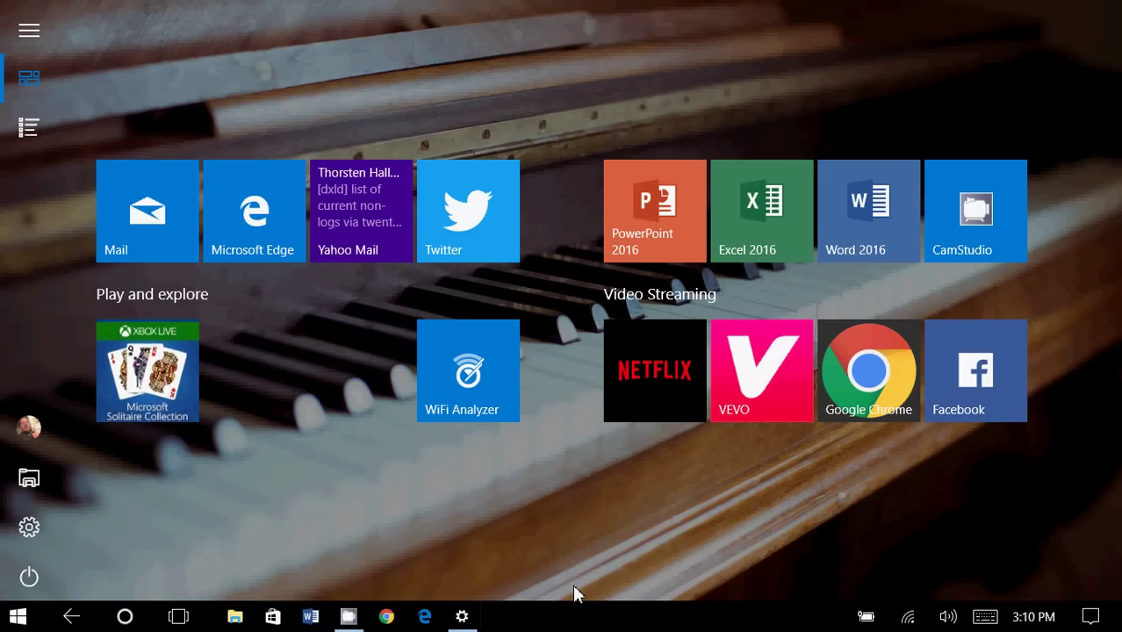
Turn on automatic taskbar hiding in tablet mode and check it on the Start screen
click(575, 594)
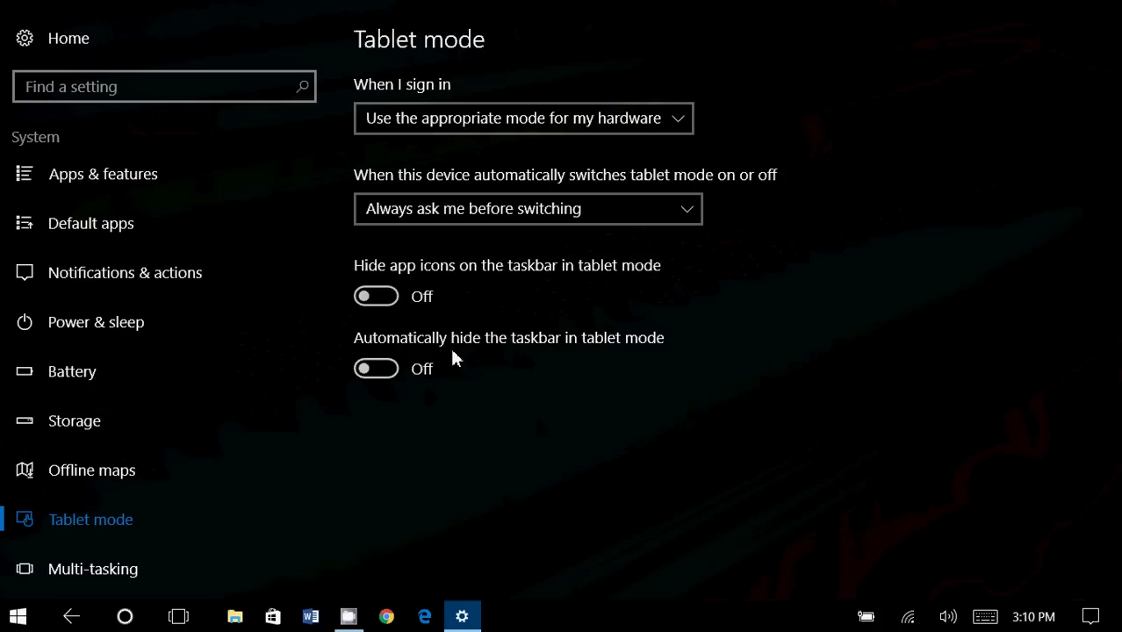
click(391, 371)
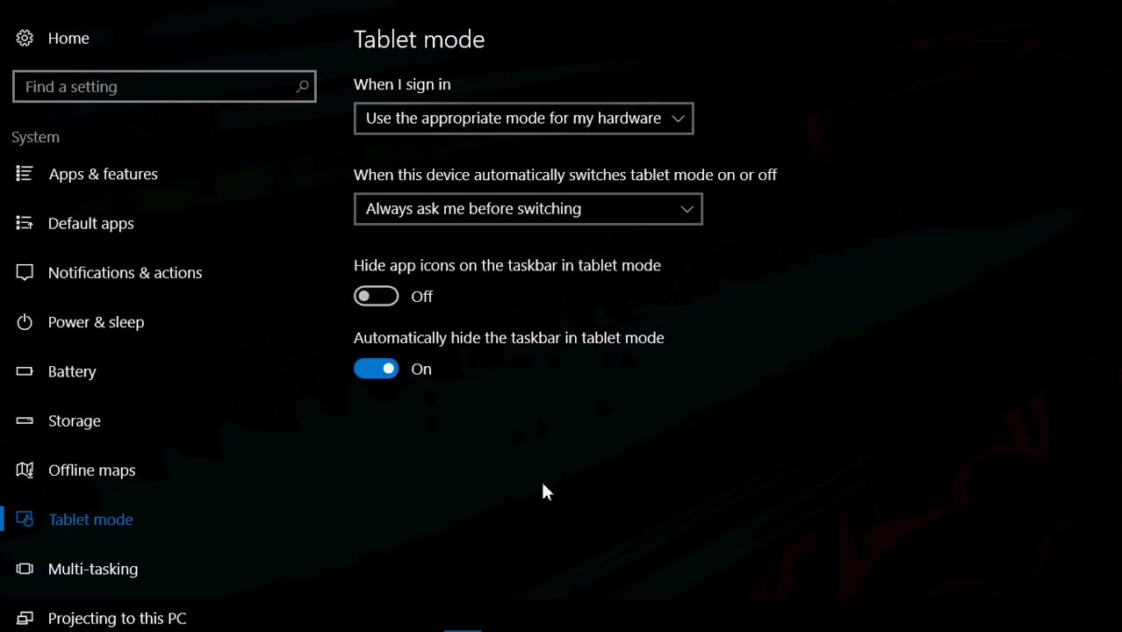
key(super)
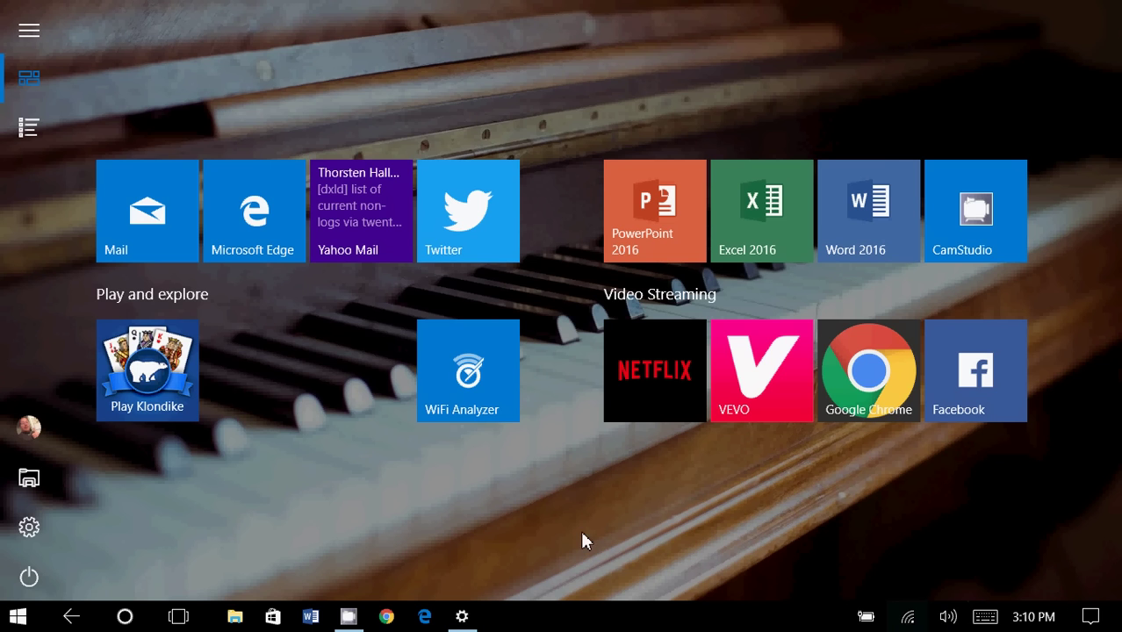
key(super)
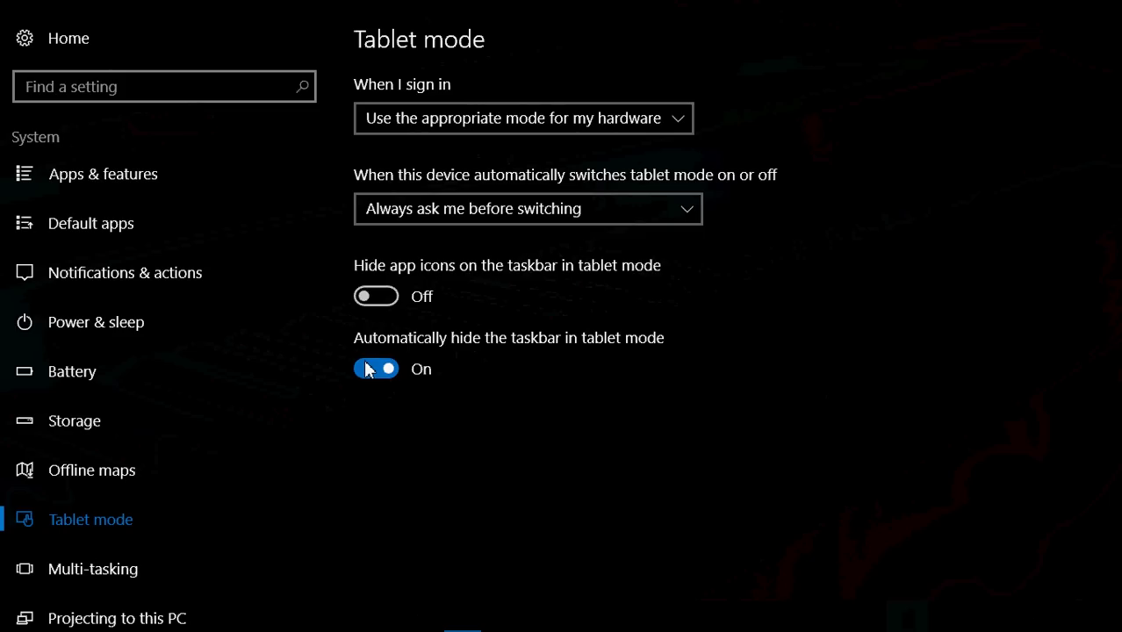
Turn on hiding app icons on the taskbar and preview the effect in Start
click(387, 303)
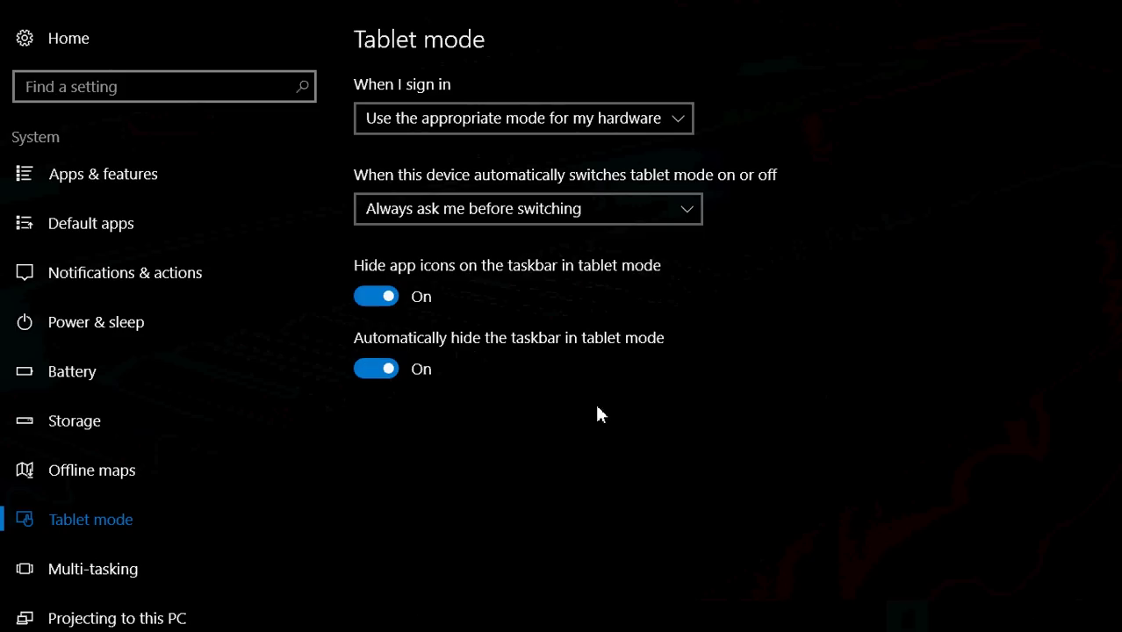
key(super)
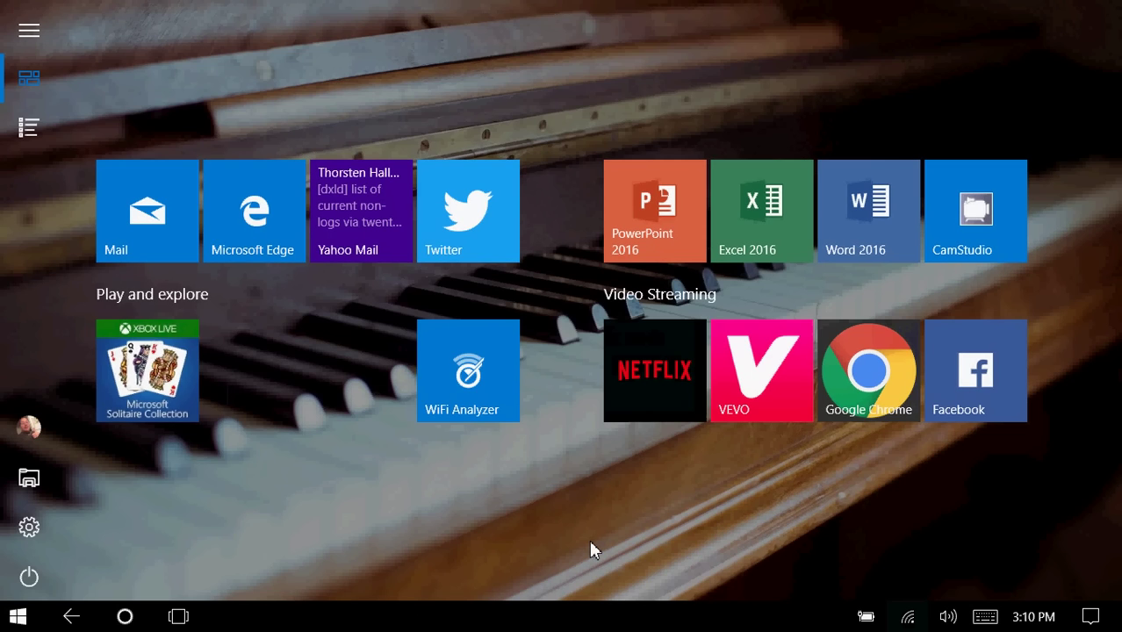
key(super)
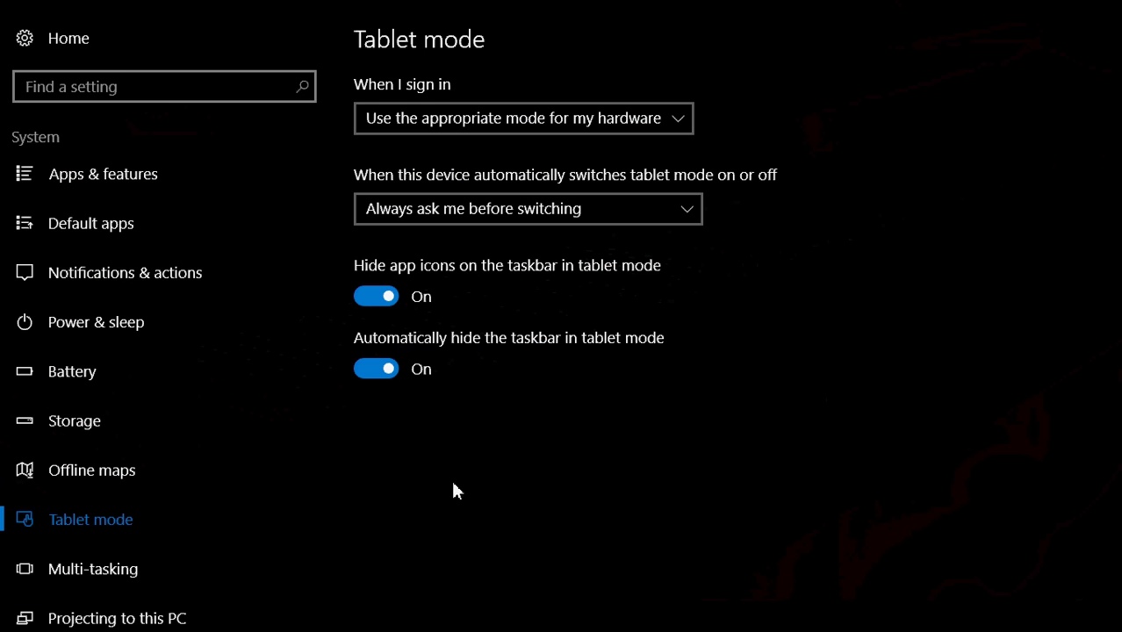
Toggle automatic taskbar hiding off and back on, then return to the Start screen
click(369, 373)
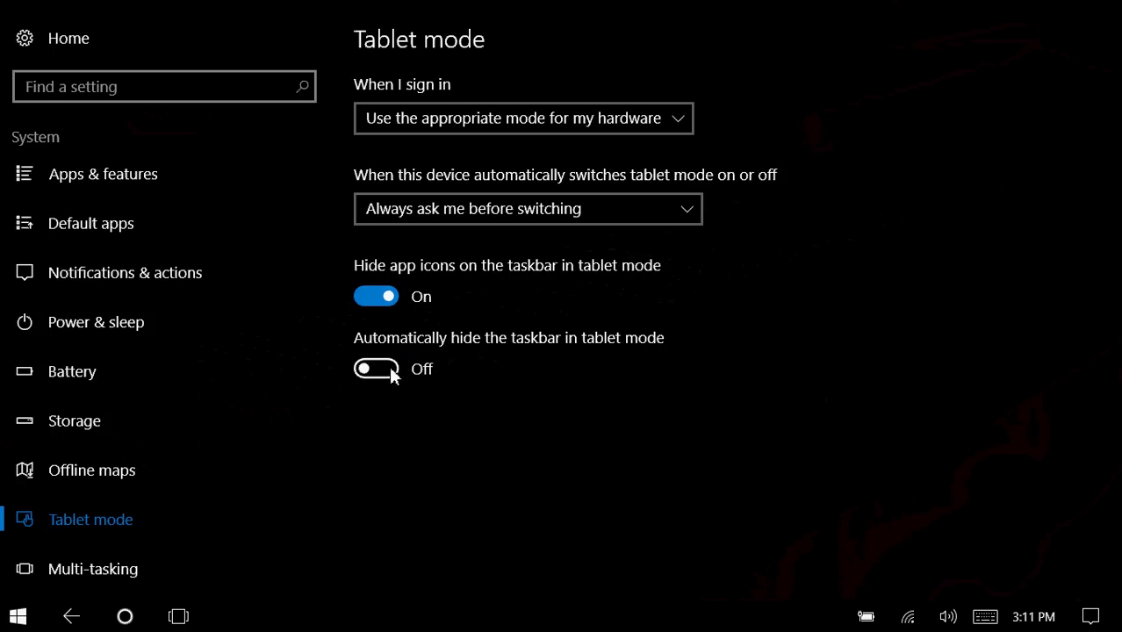
click(392, 374)
key(super)
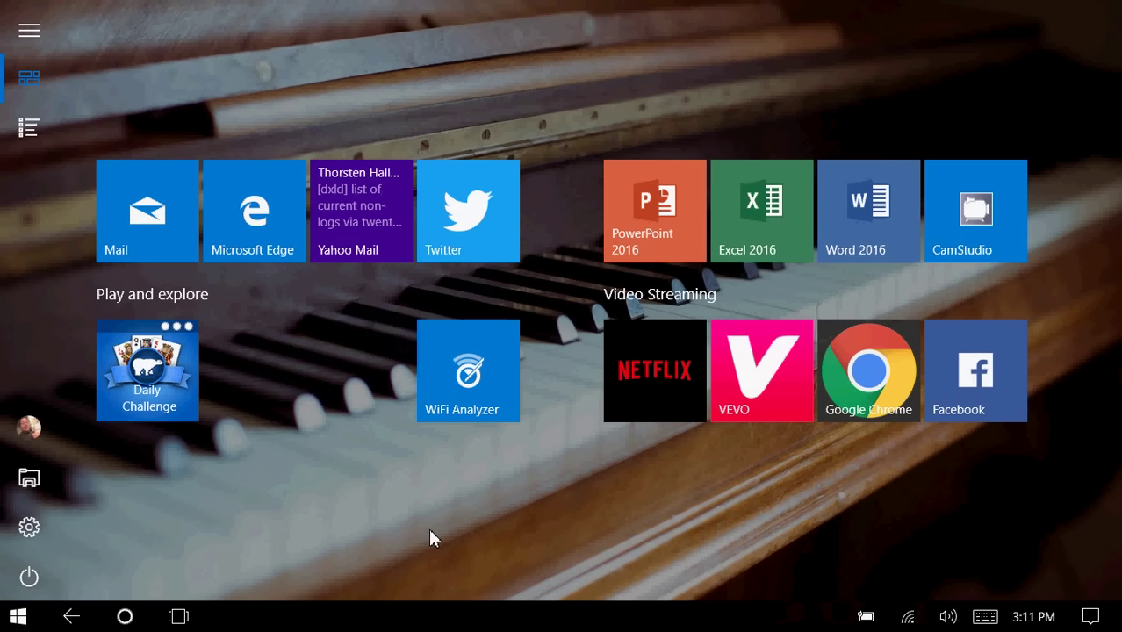
click(3, 620)
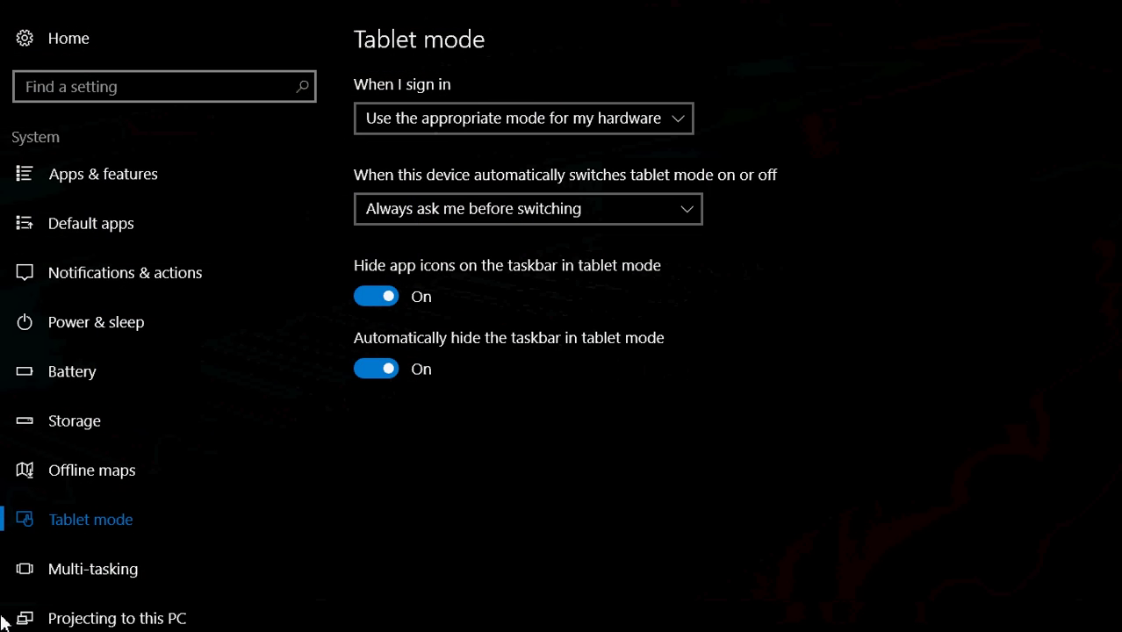
key(super)
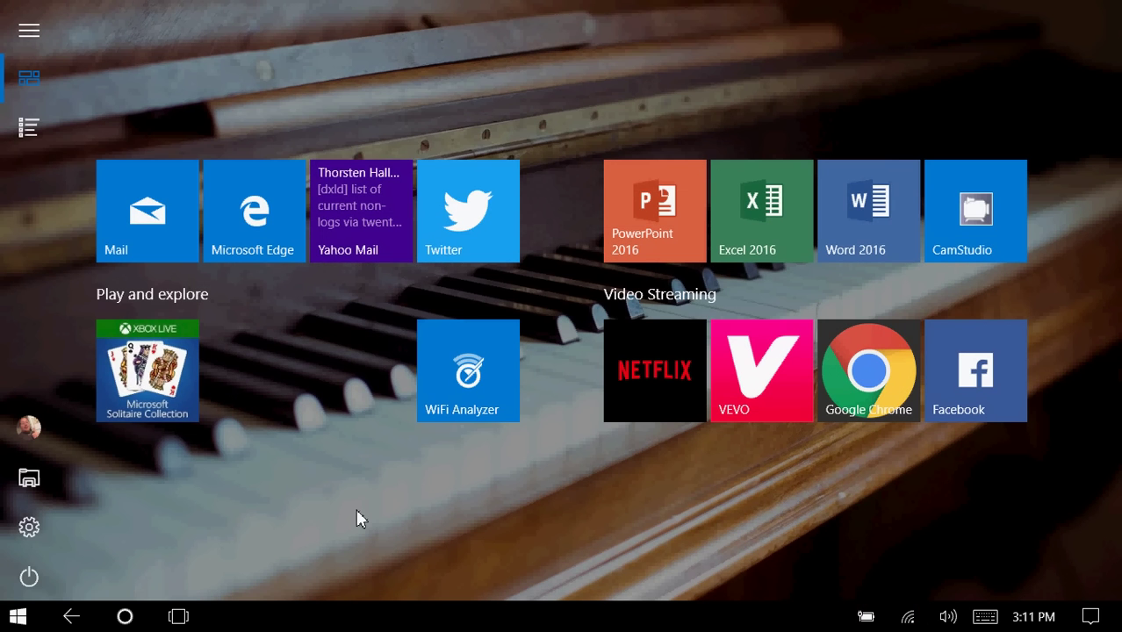
click(263, 215)
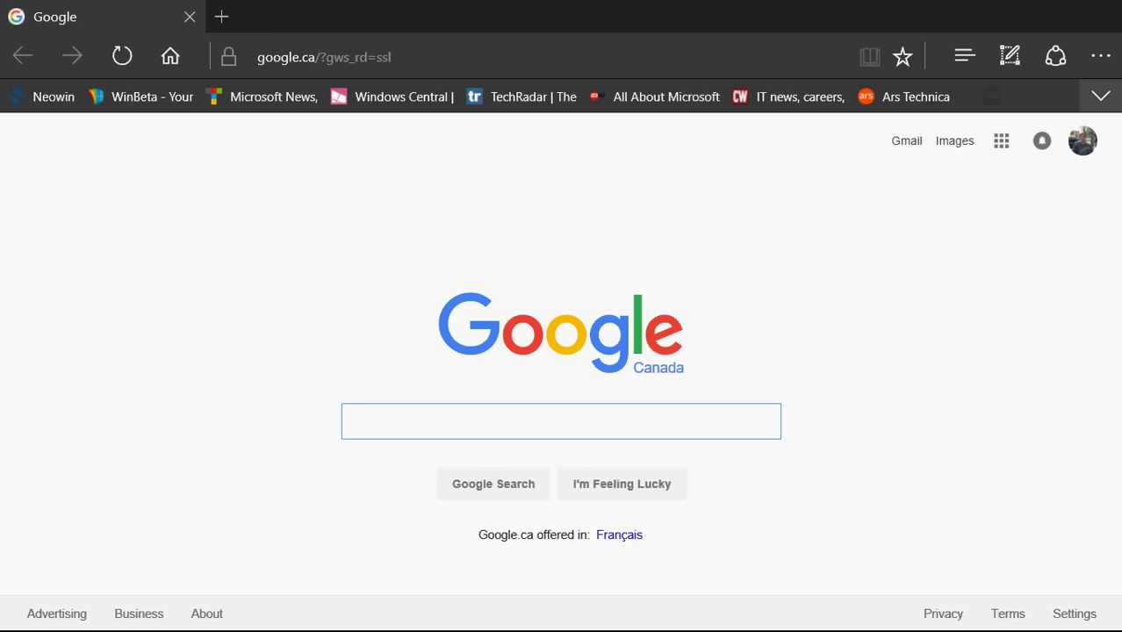
click(1102, 13)
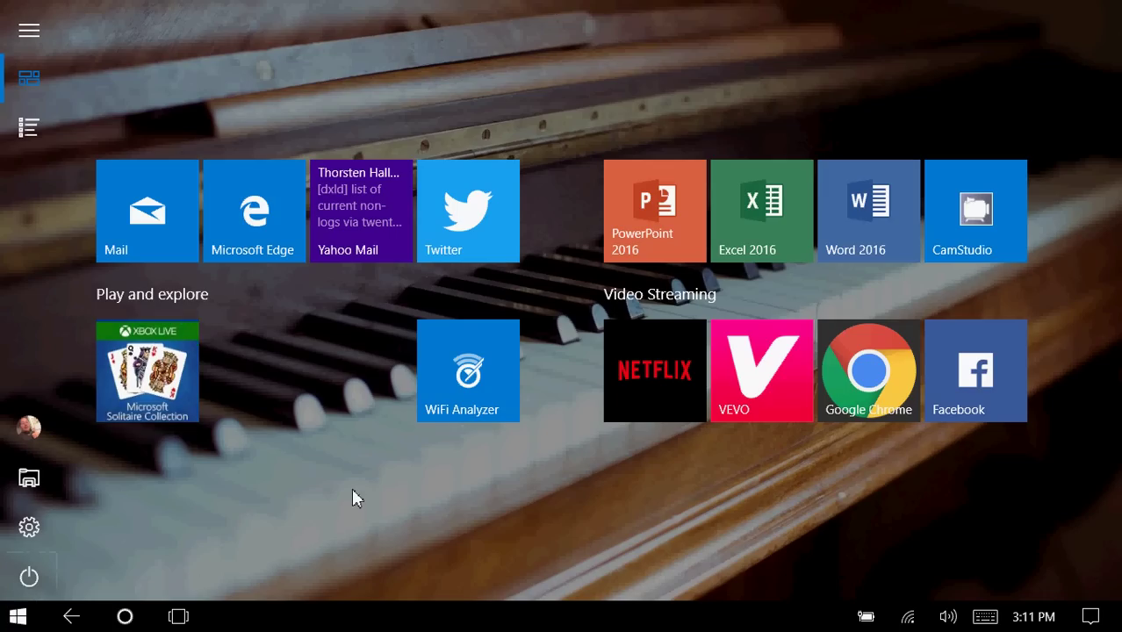
Open Settings from Start and switch both tablet-mode taskbar hiding options Off
click(29, 39)
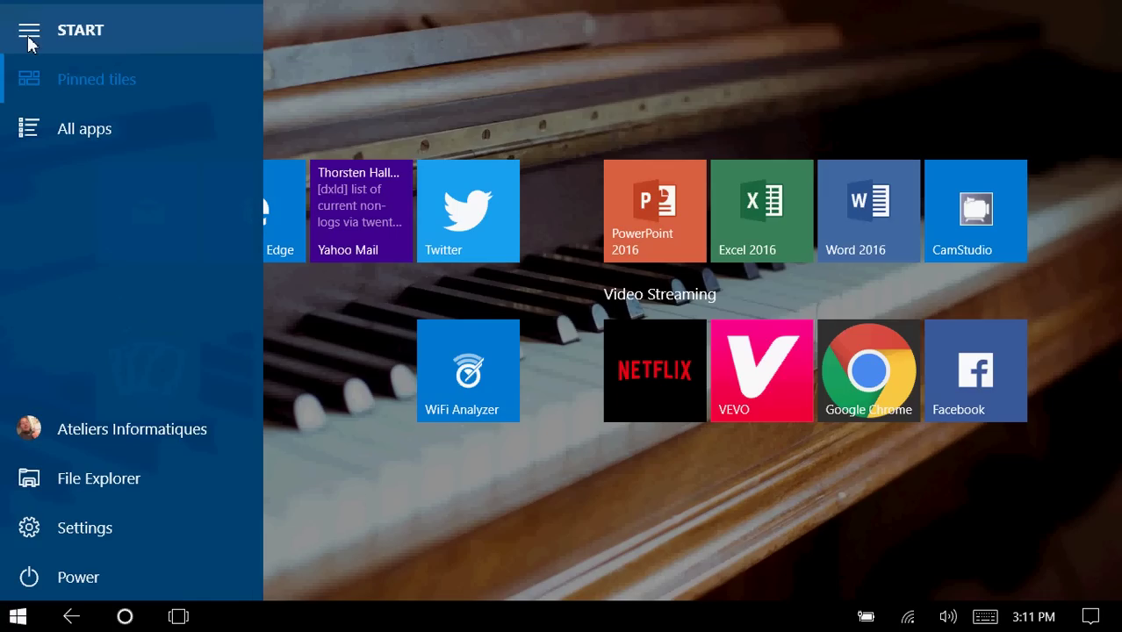
click(313, 430)
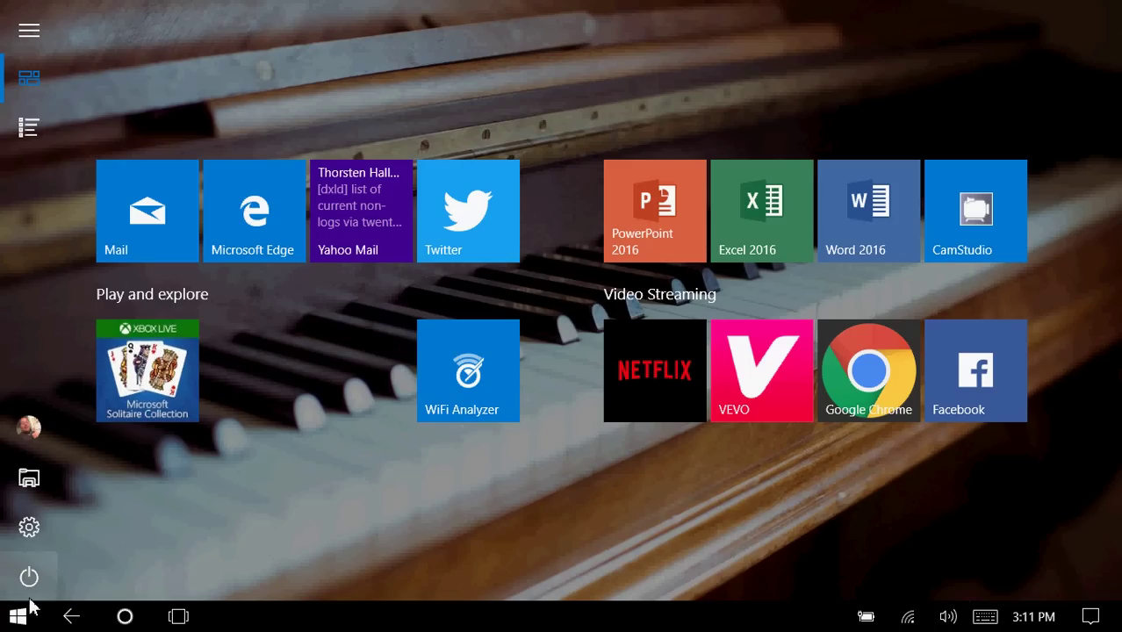
click(29, 526)
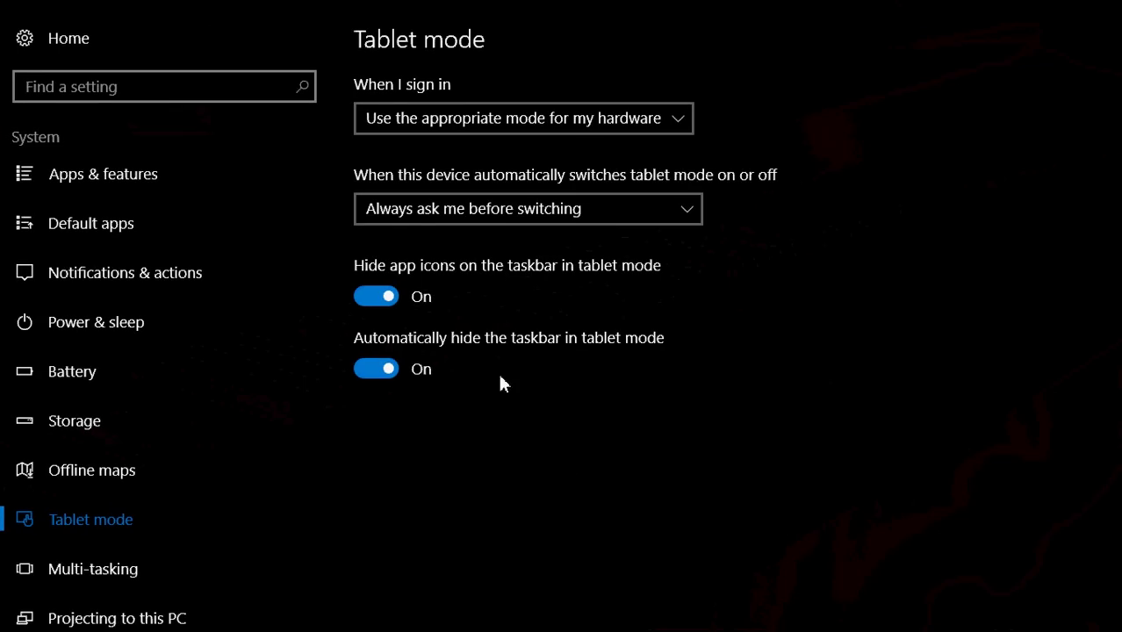
click(379, 296)
click(367, 371)
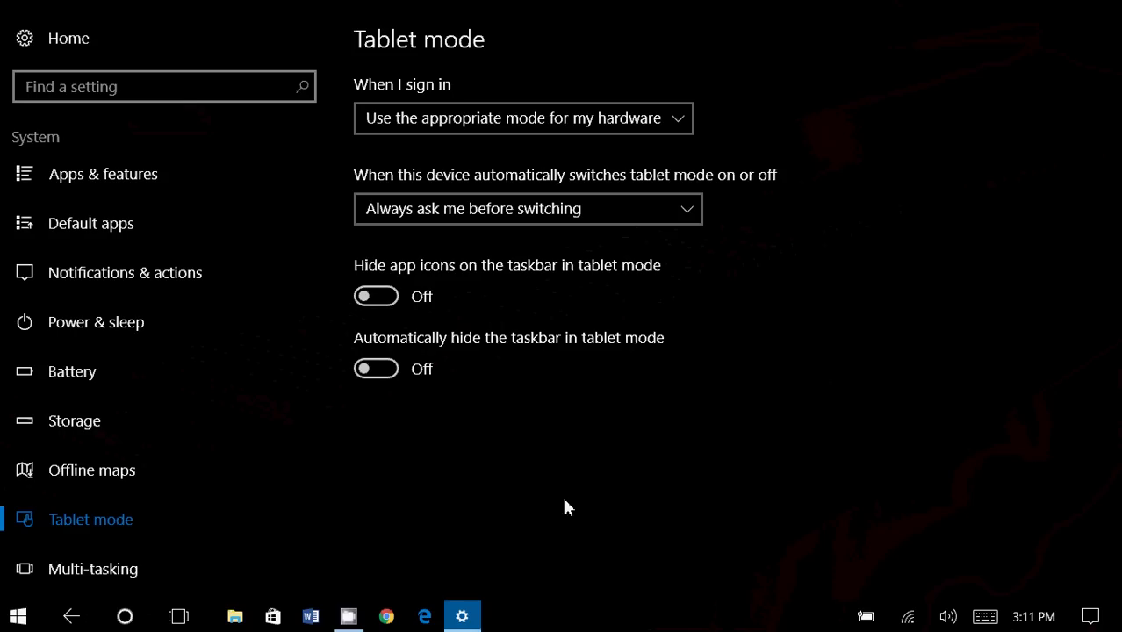
Switch tablet mode off in the Action Centre, leaving Settings windowed on the desktop
key(super)
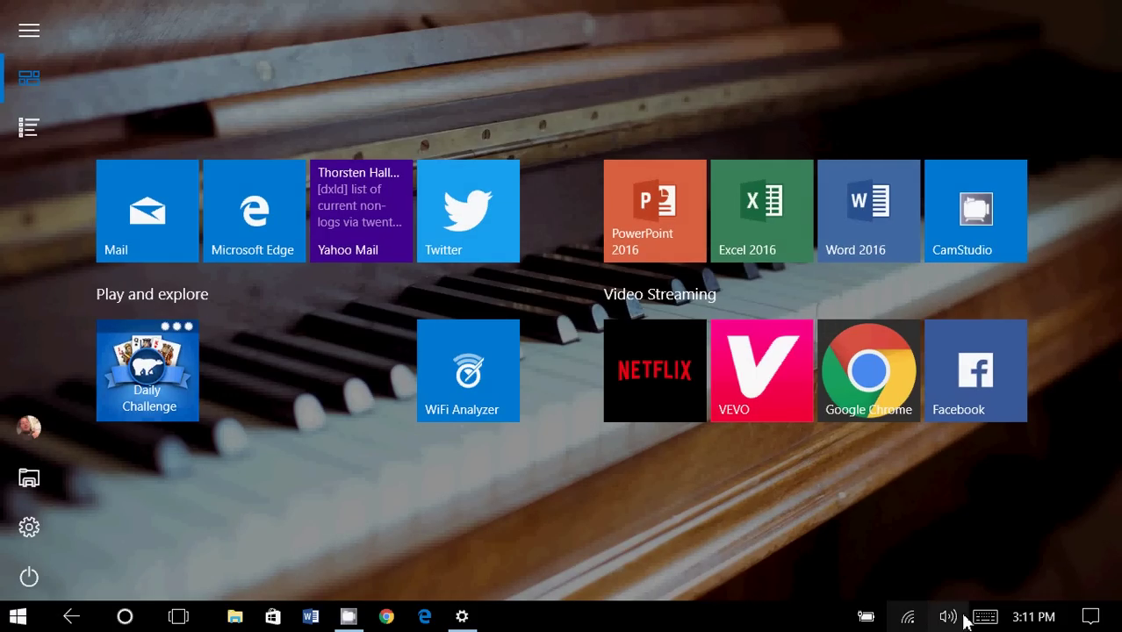
click(1089, 618)
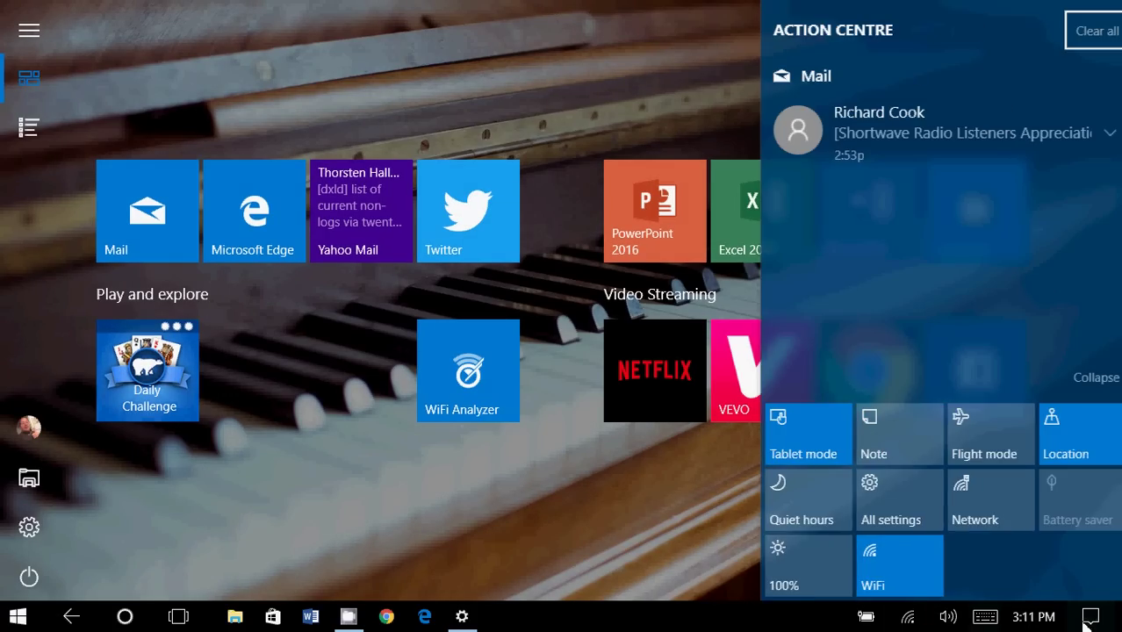
click(822, 456)
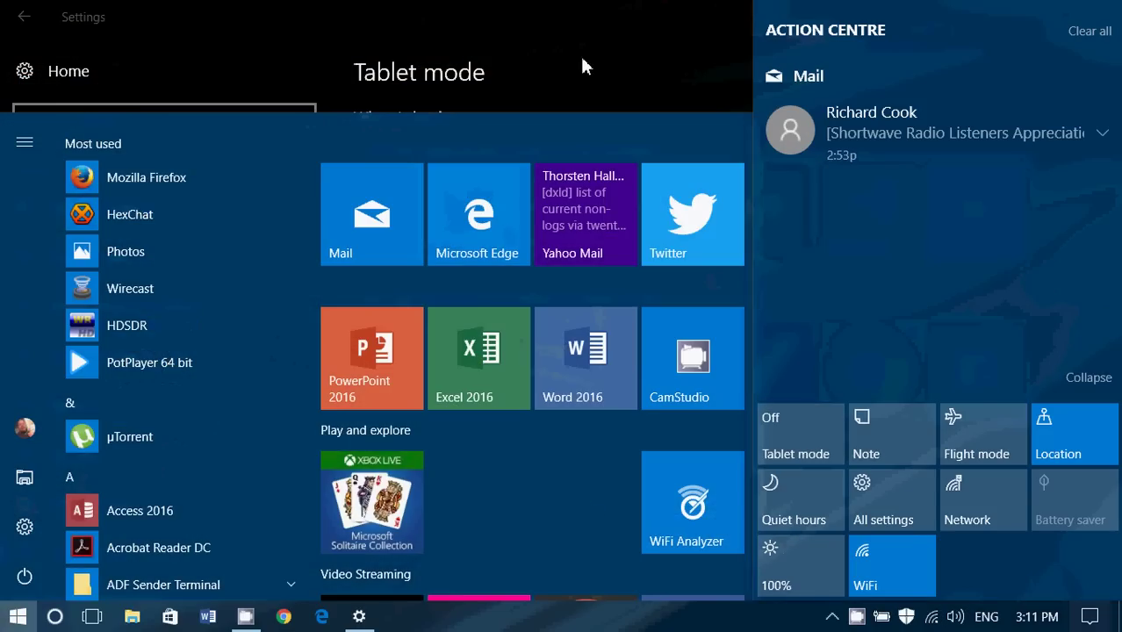
click(584, 62)
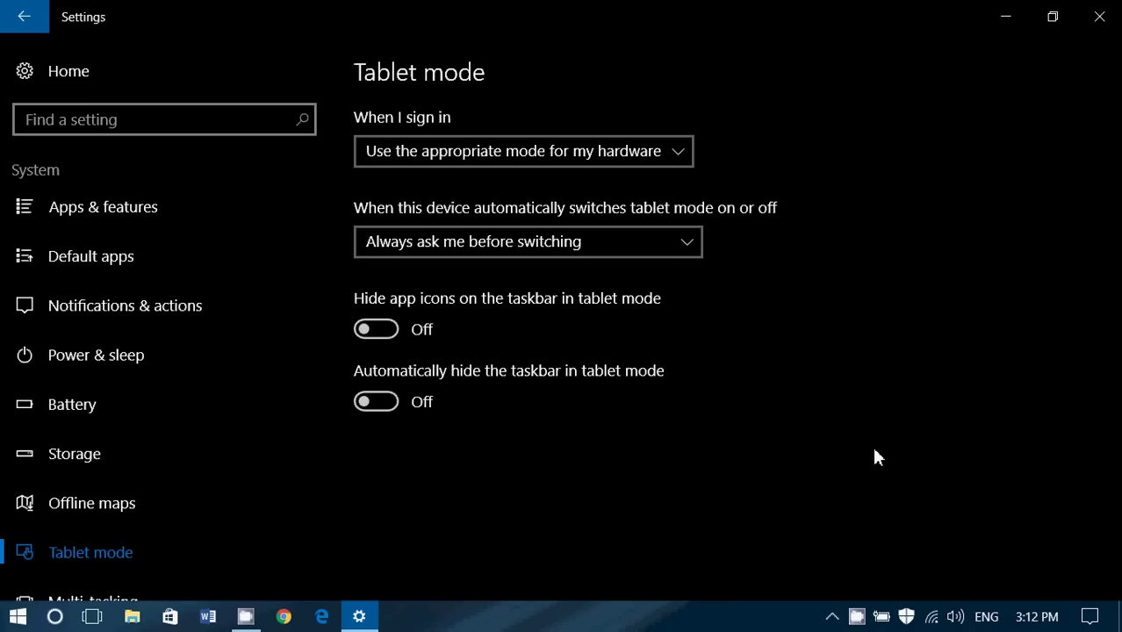
click(857, 615)
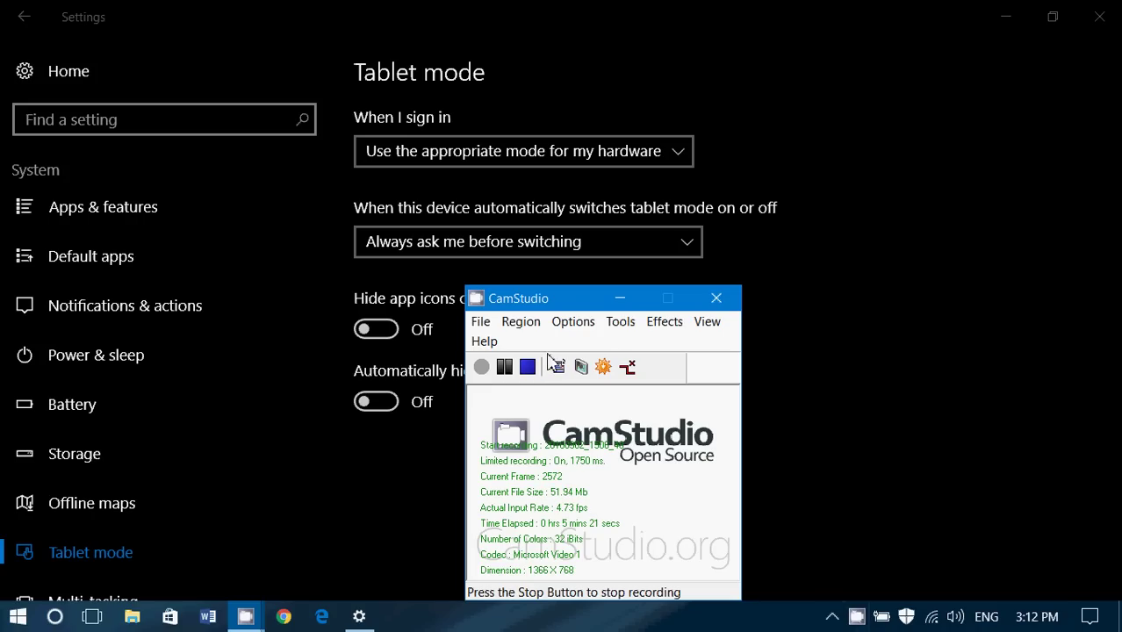